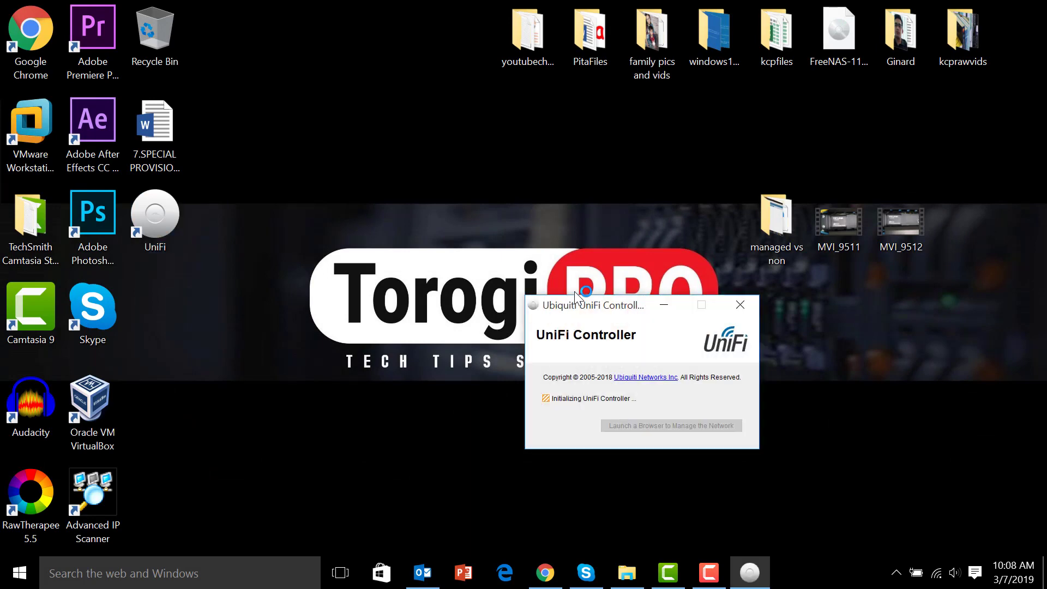
Open and dismiss the desktop context menu while the controller 5.10.19 finishes starting.
right_click(841, 379)
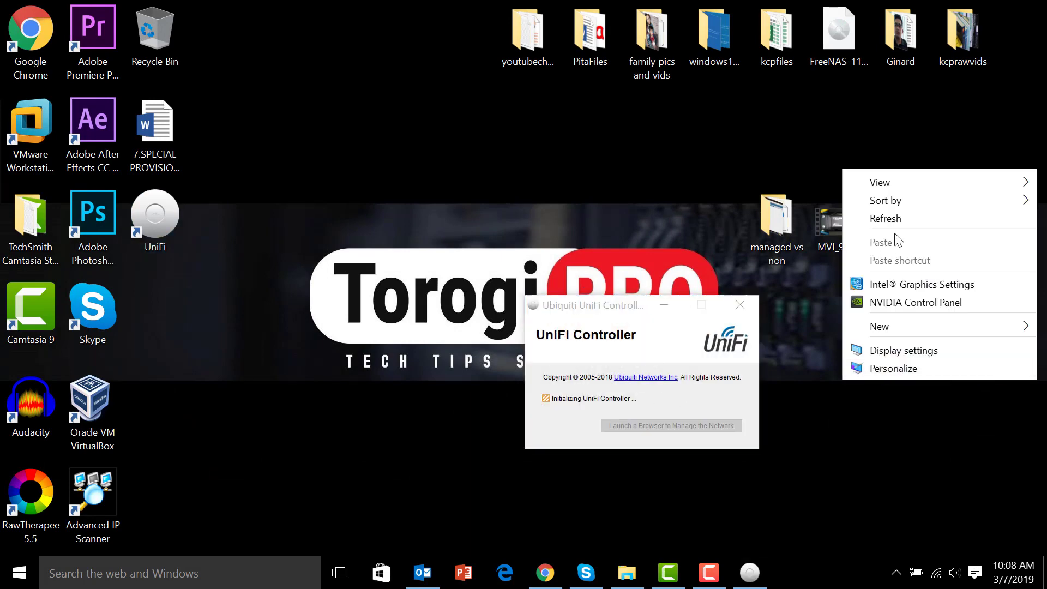
left_click(898, 219)
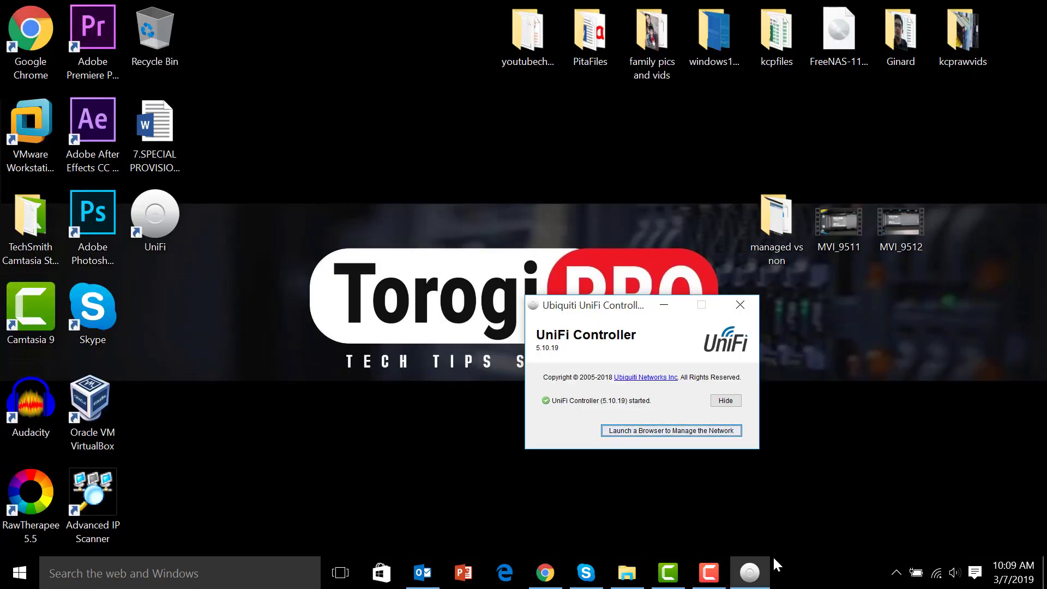
Load localhost:8443/manage in Chrome and sign in to the local controller's dashboard.
left_click(557, 577)
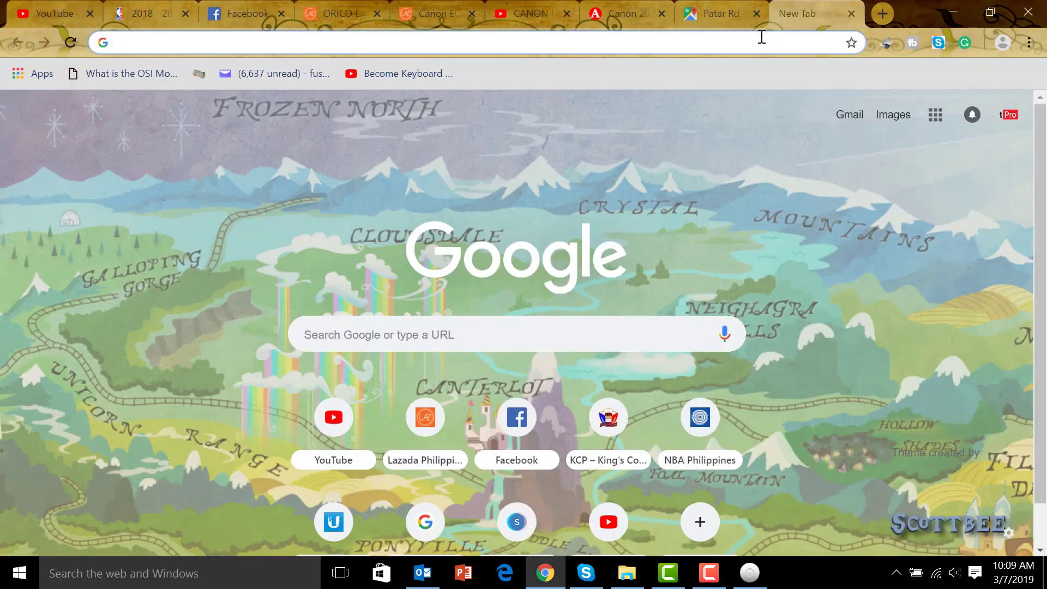
type("https://localhost:8443/manage")
left_click(383, 81)
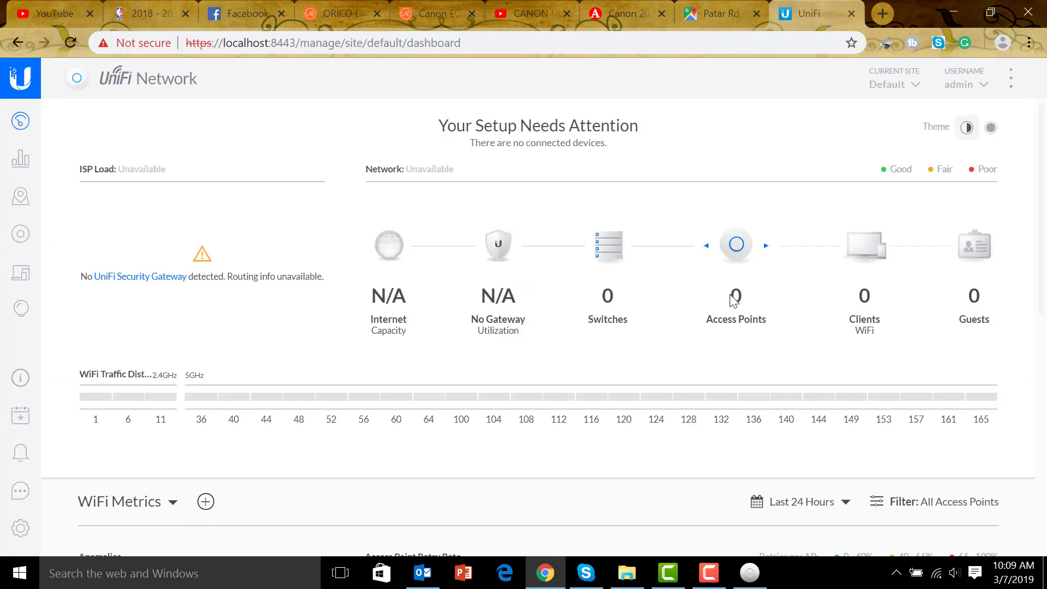
Upgrade the pending 24-port PoE switch from firmware 3.9.54.9373 to 4.0.21.9965 and confirm.
left_click(615, 254)
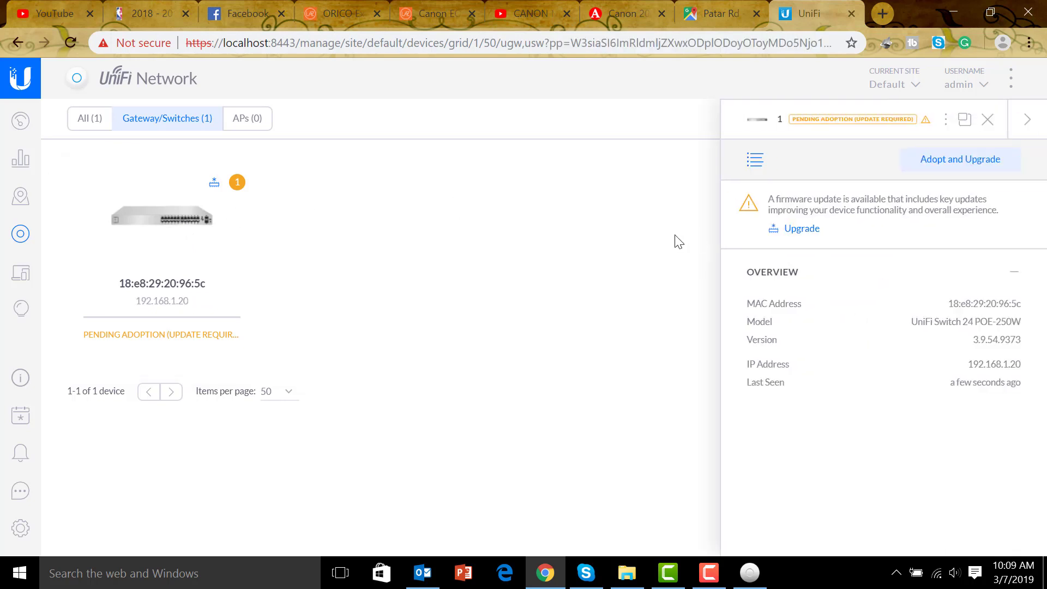
left_click(802, 229)
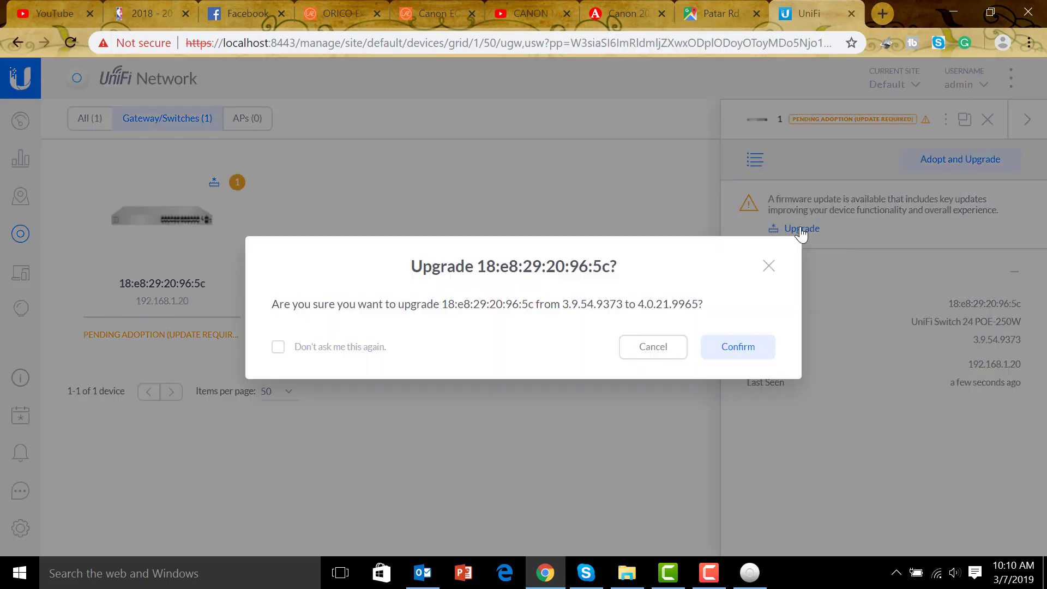
left_click(740, 348)
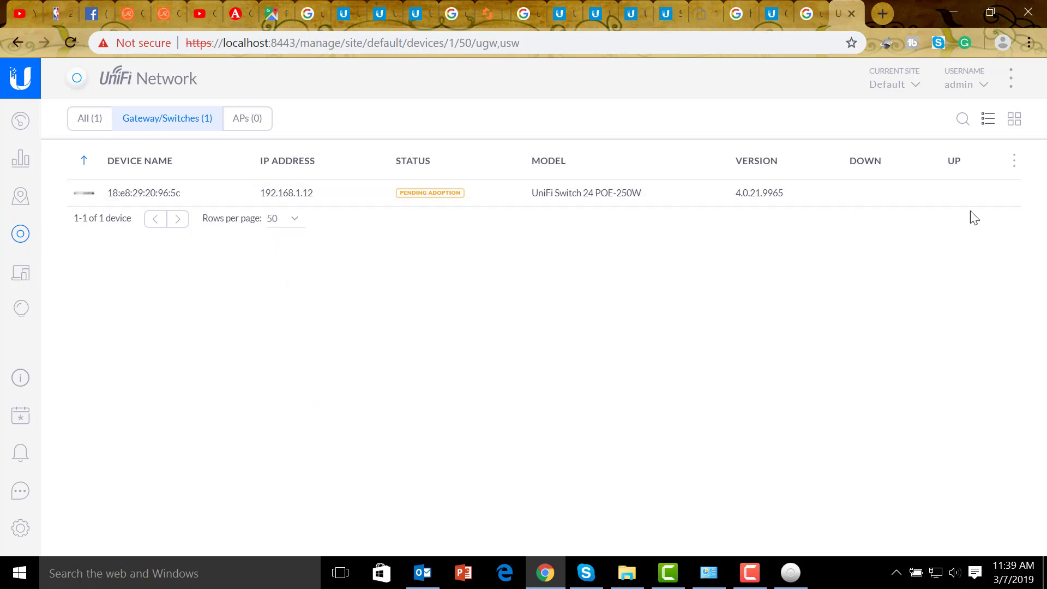
Adopt the upgraded switch so it shows Connected at 192.168.1.20.
left_click(998, 193)
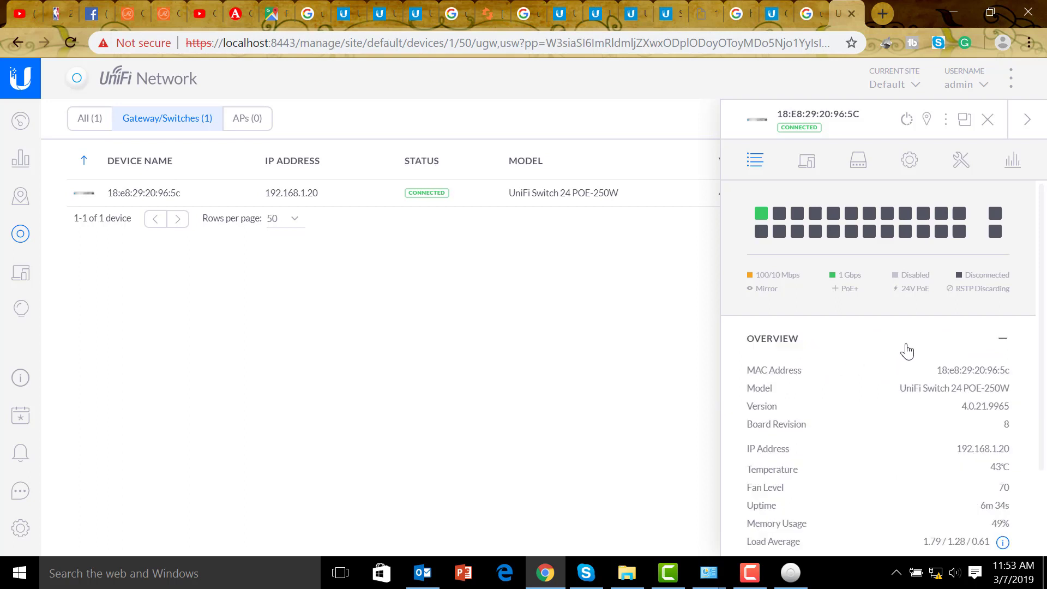
scroll(906, 319, "down", 2)
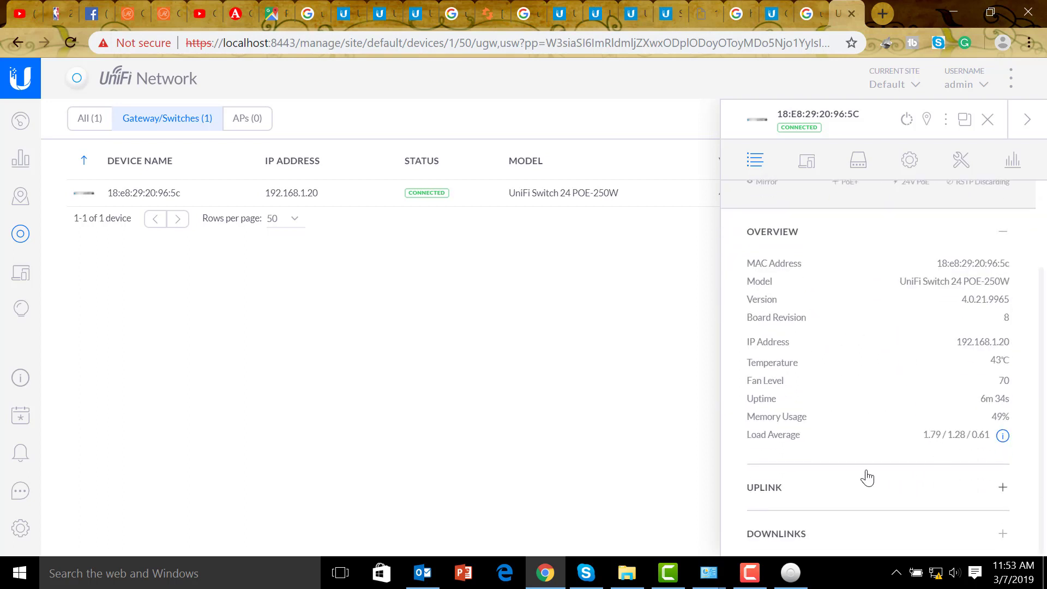
scroll(897, 369, "up", 2)
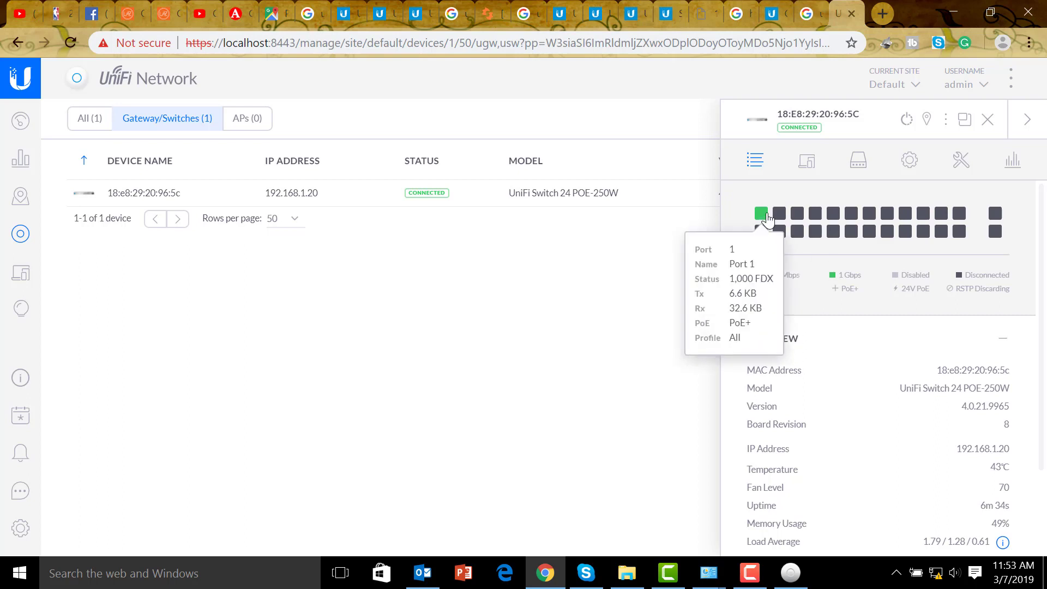
mouse_move(796, 214)
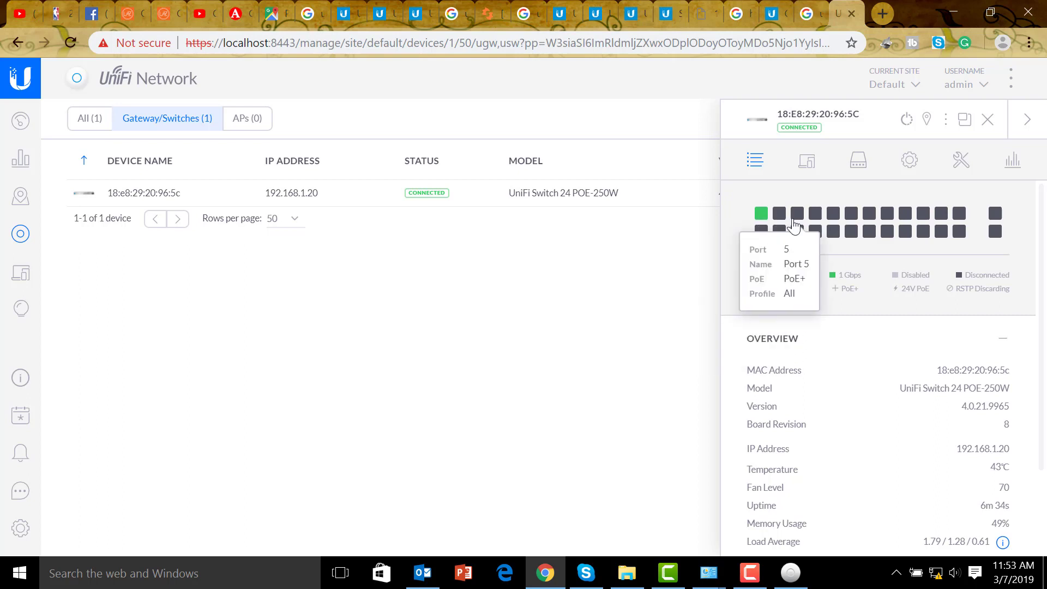
Review the switch's Clients, Ports, Port 1 settings, Config, Tools and Statistics panels.
left_click(806, 160)
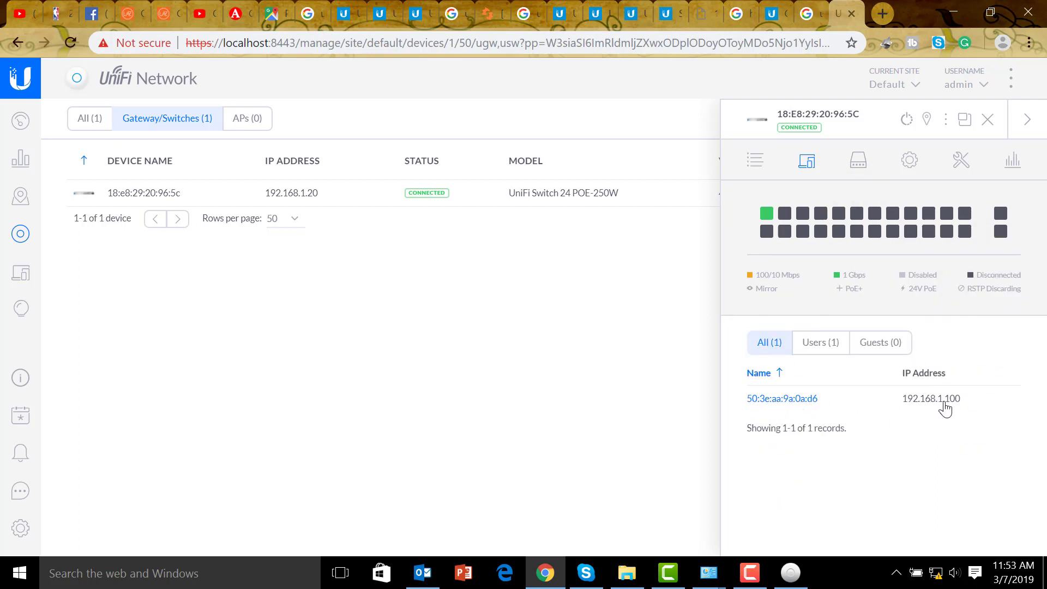
left_click(857, 161)
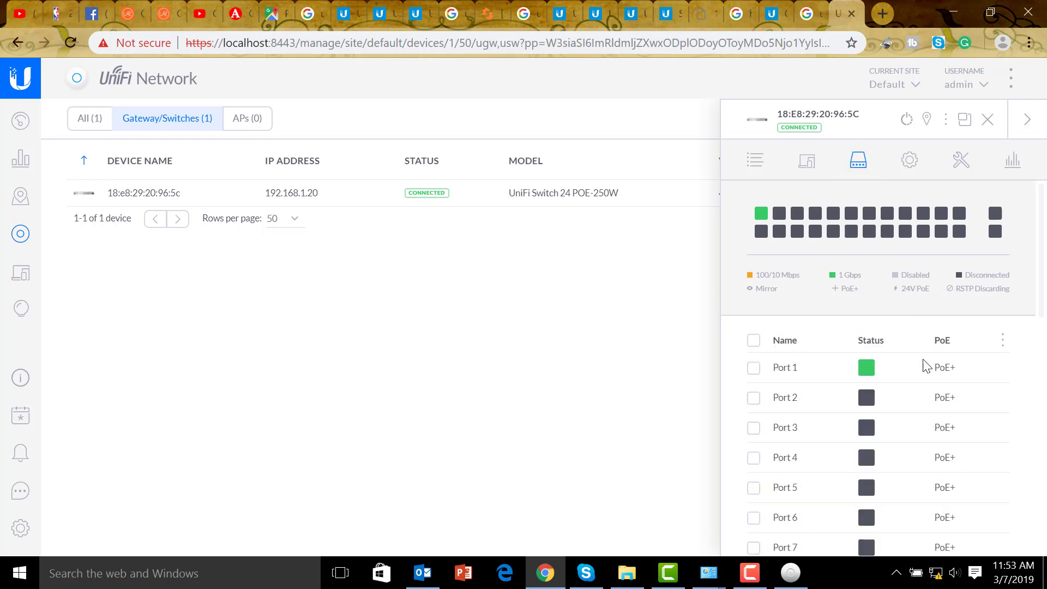
scroll(953, 397, "down", 1)
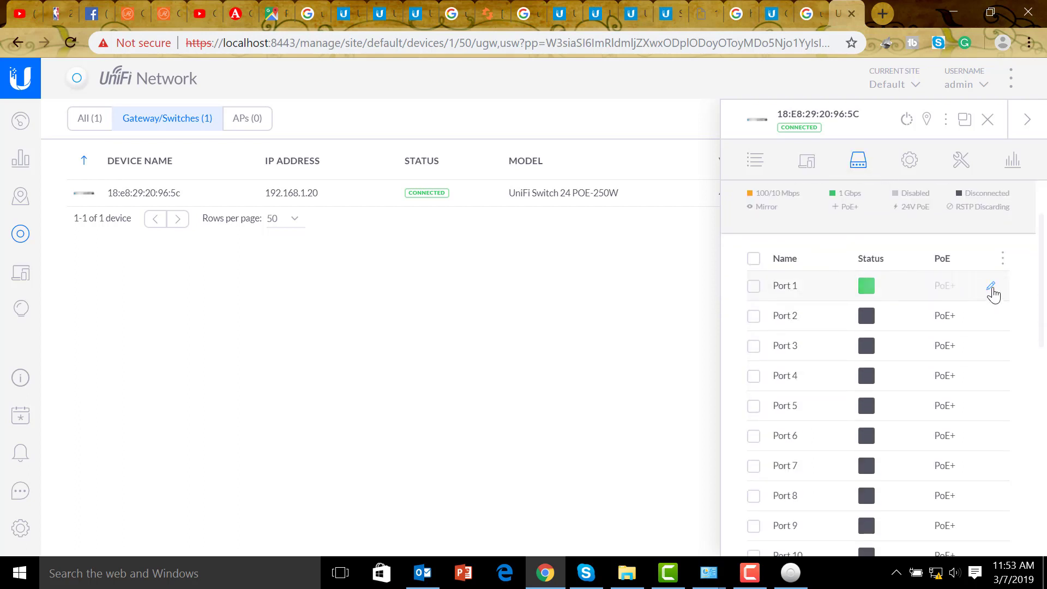
left_click(990, 287)
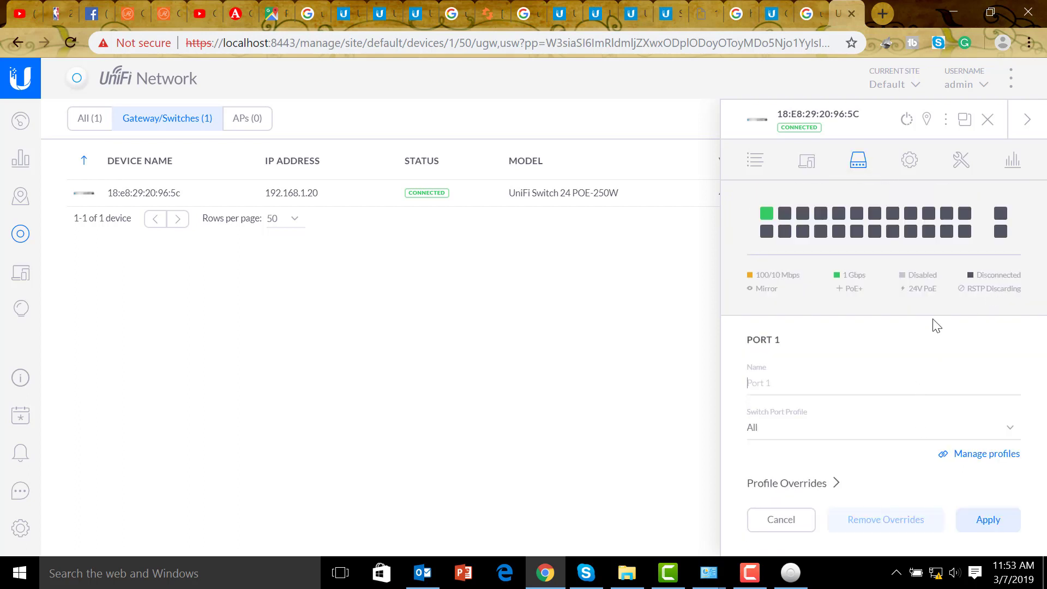
left_click(909, 160)
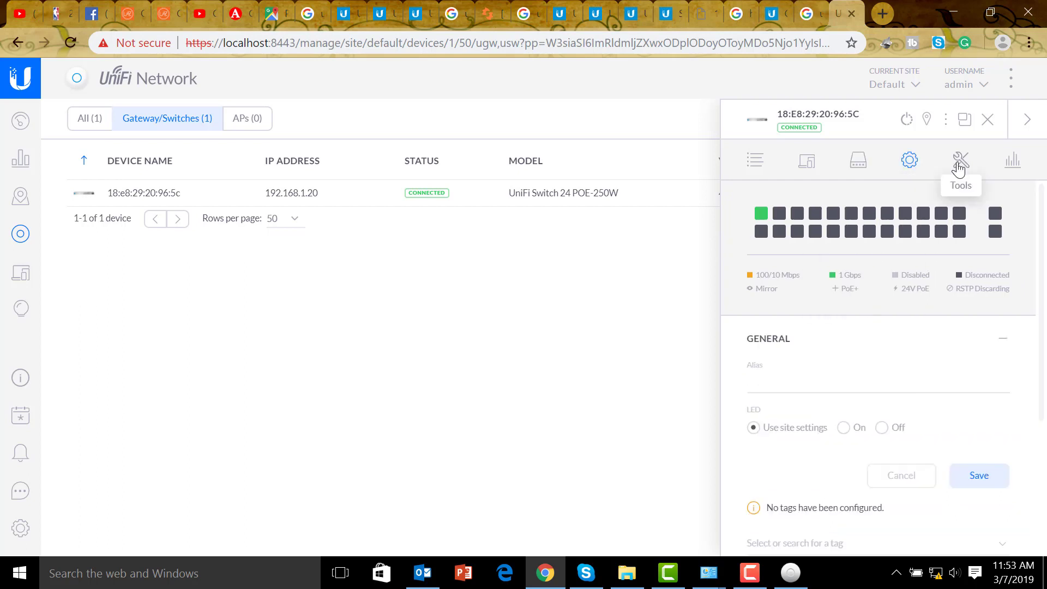
left_click(958, 163)
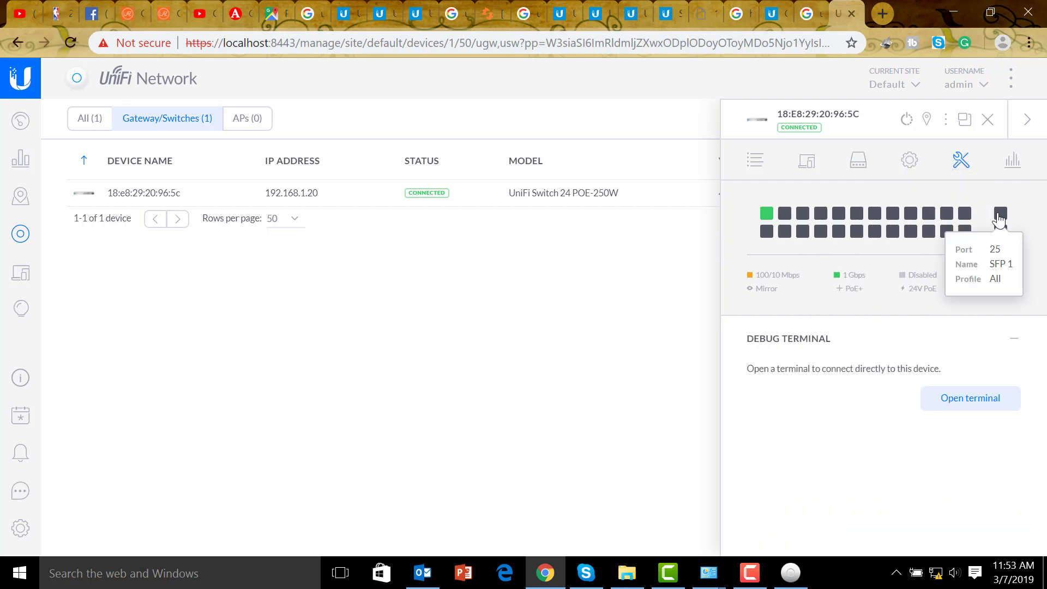
left_click(1011, 162)
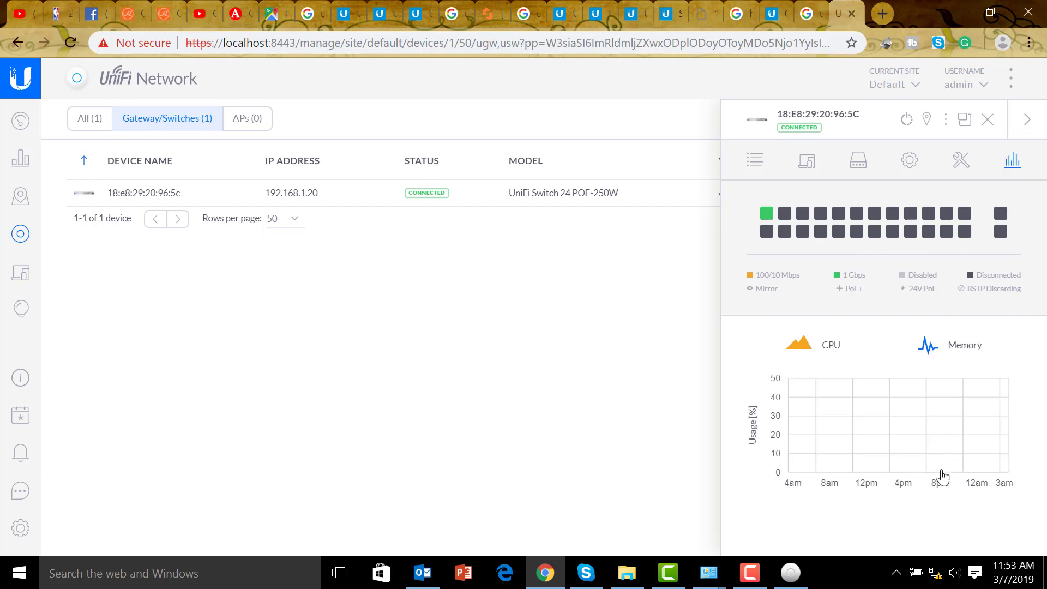
Browse Site settings and the Networks table, then start Create New Network.
left_click(21, 530)
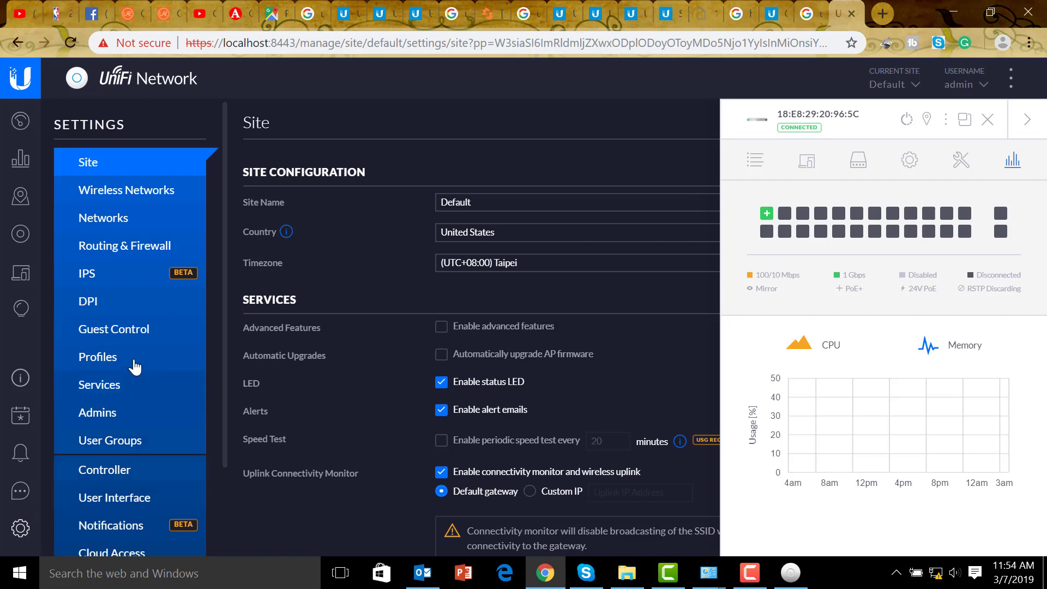
scroll(135, 364, "down", 2)
scroll(140, 368, "down", 1)
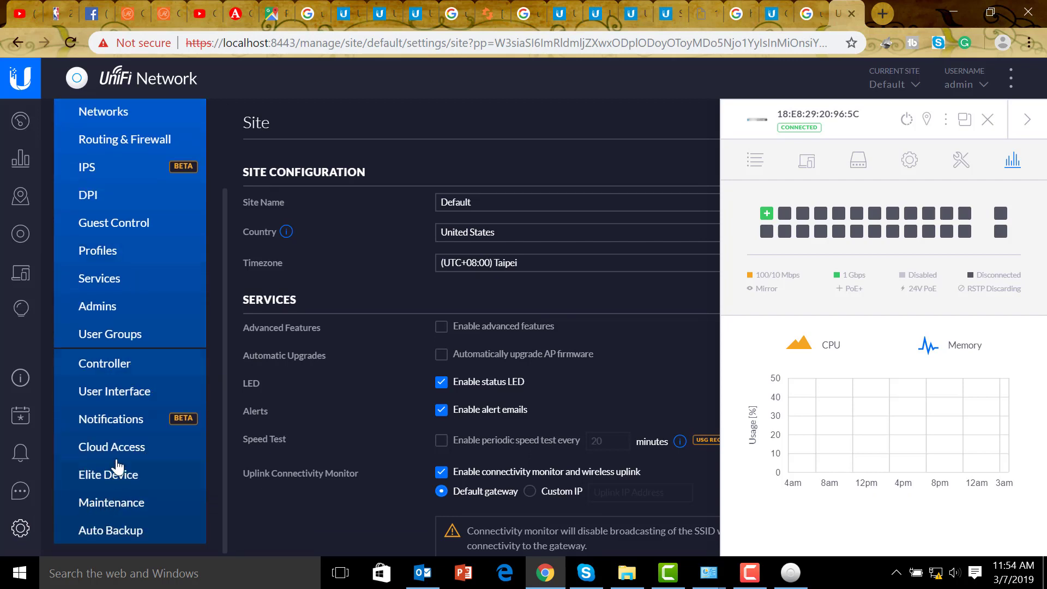
scroll(117, 413, "up", 3)
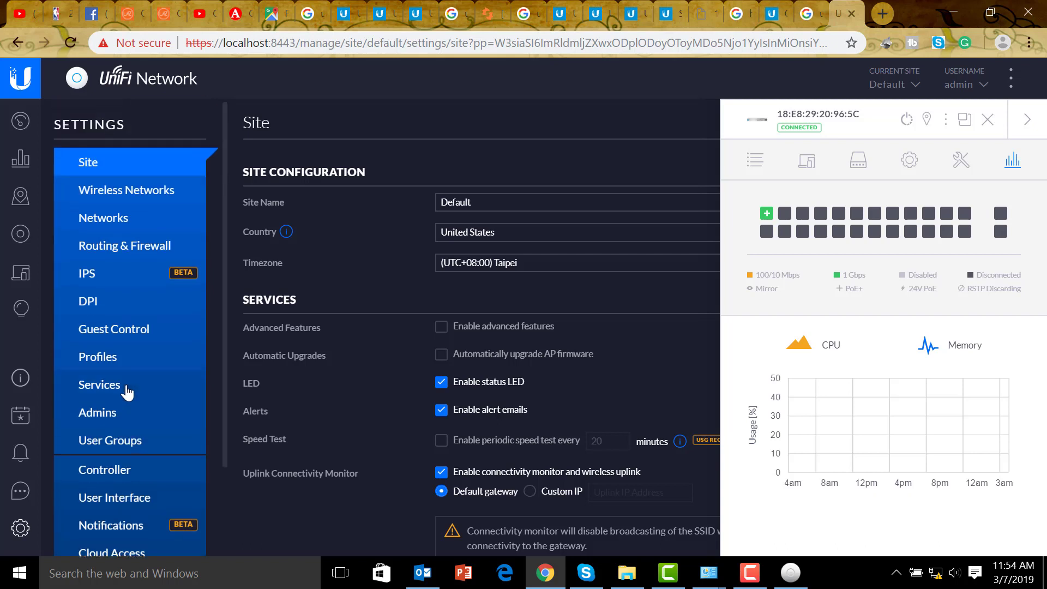
left_click(115, 223)
left_click(986, 120)
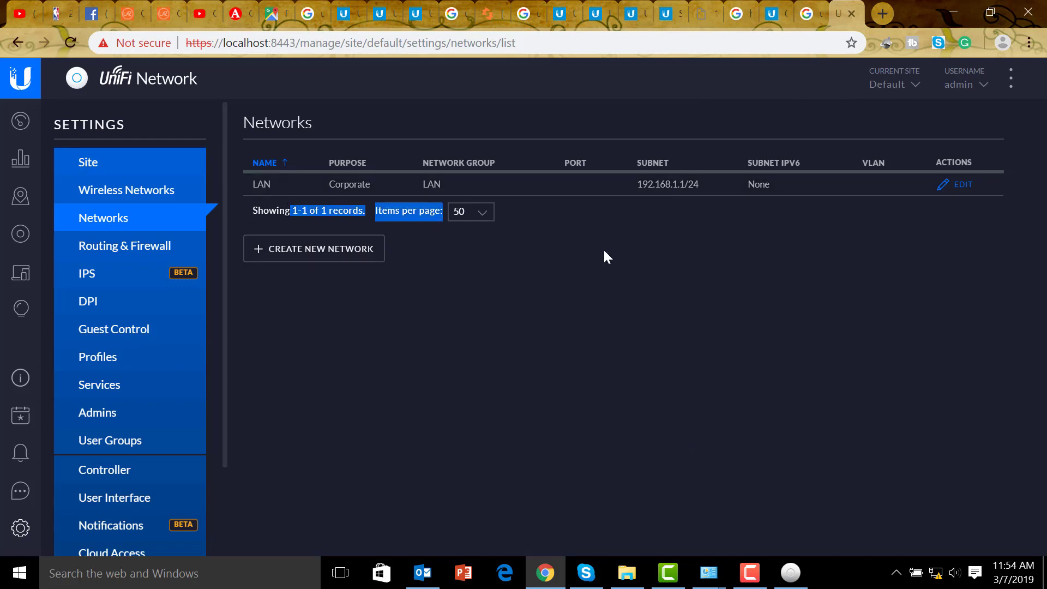
left_click(301, 249)
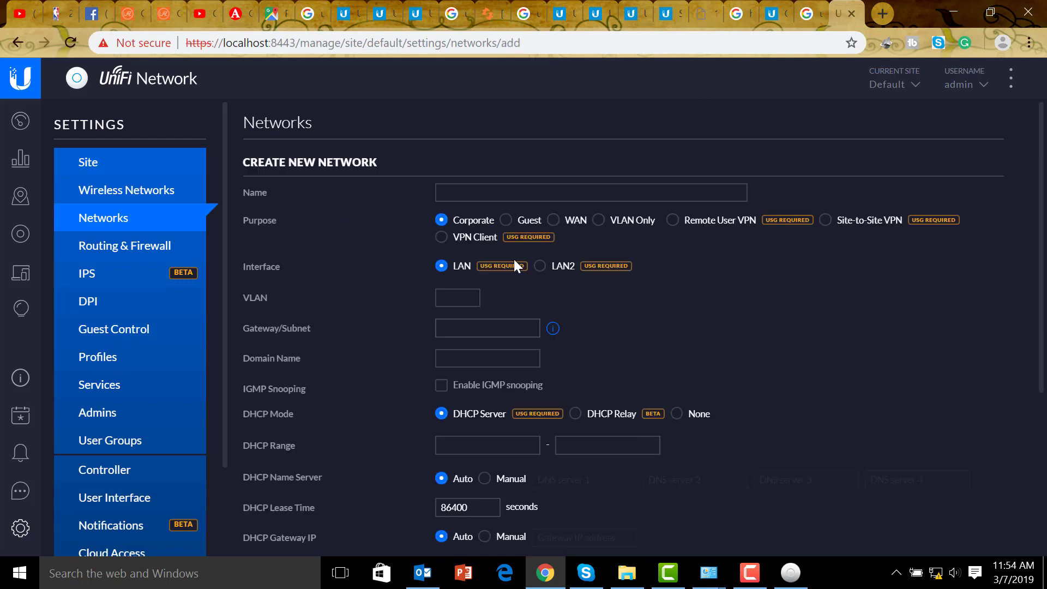
scroll(606, 217, "down", 1)
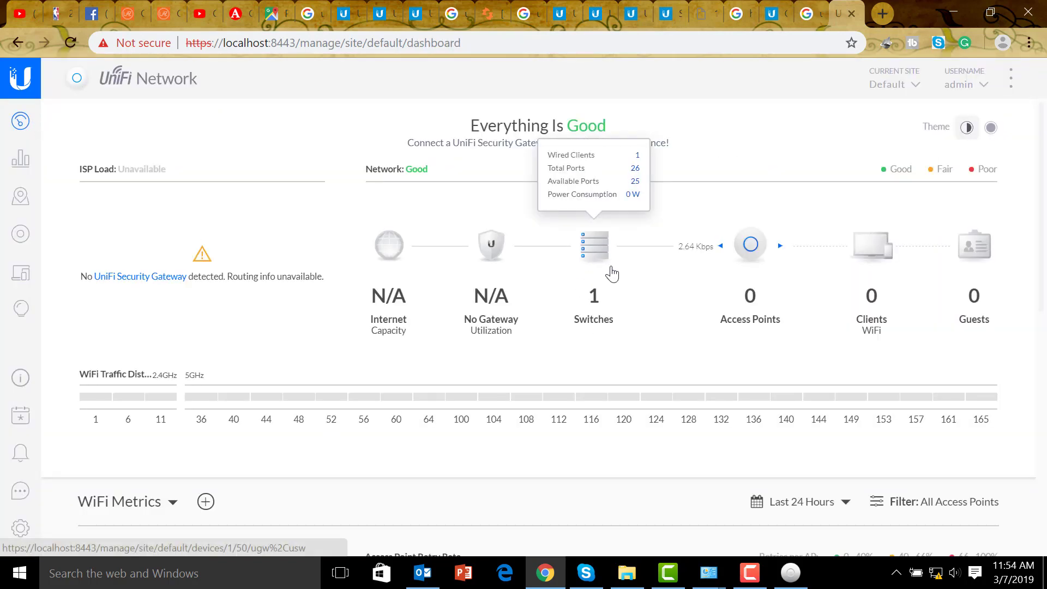
Confirm the switch connected on firmware 4.0.21.9965 in the device list, then log out.
left_click(611, 264)
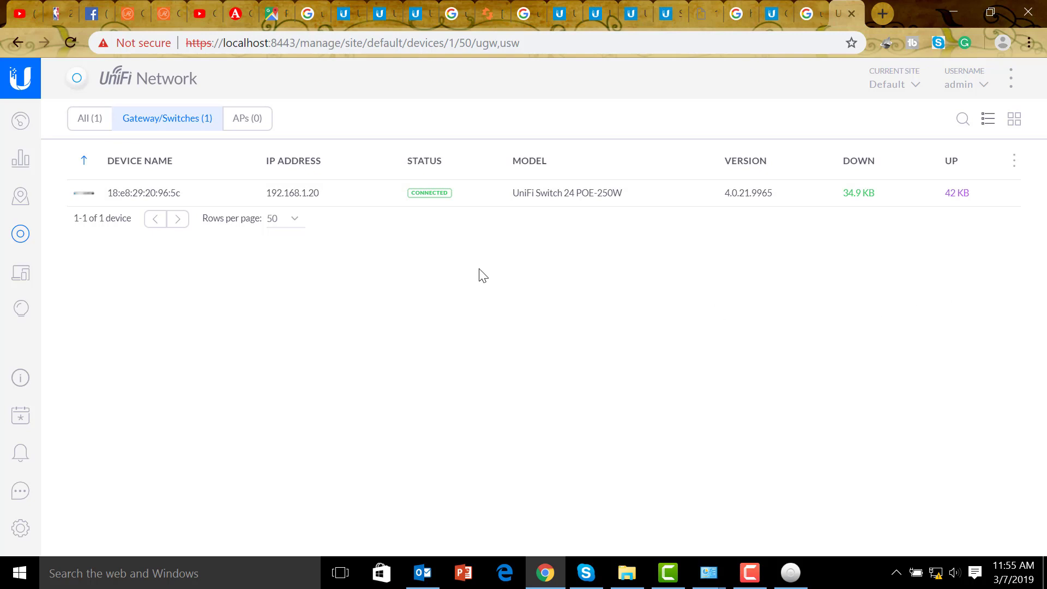
left_click(984, 85)
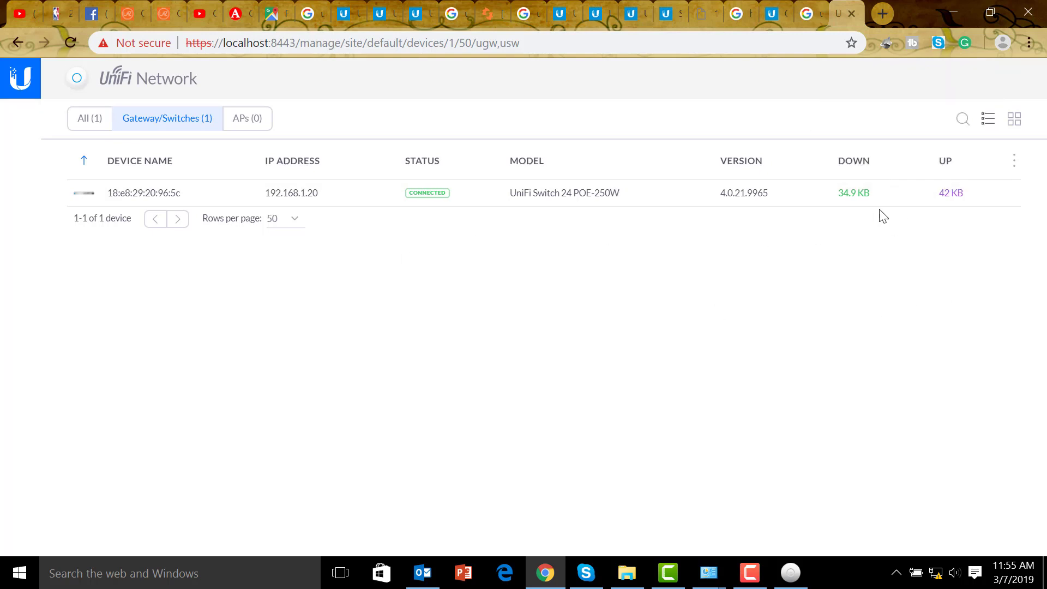
left_click(873, 143)
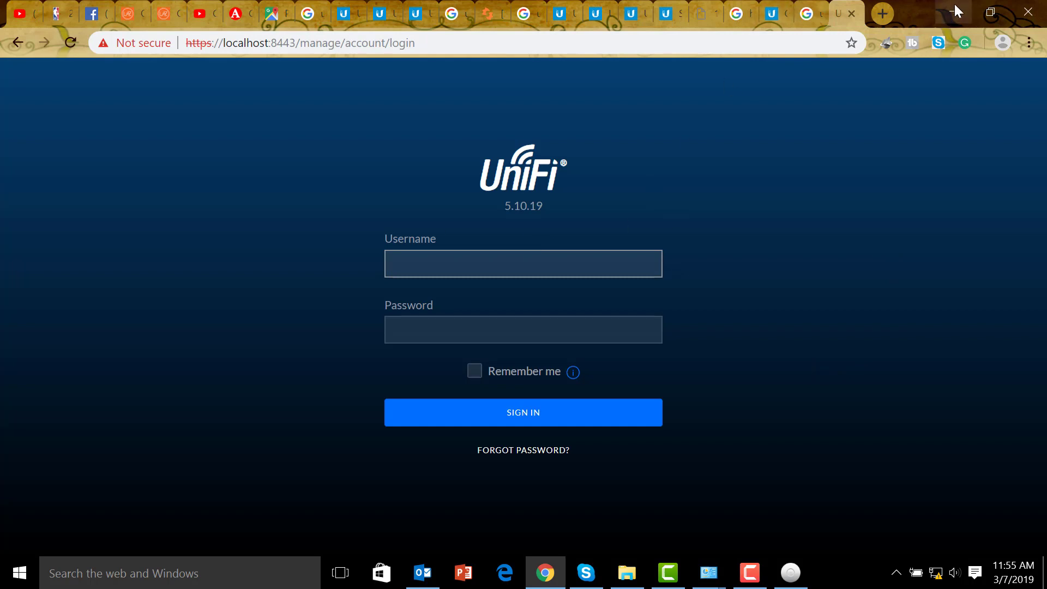